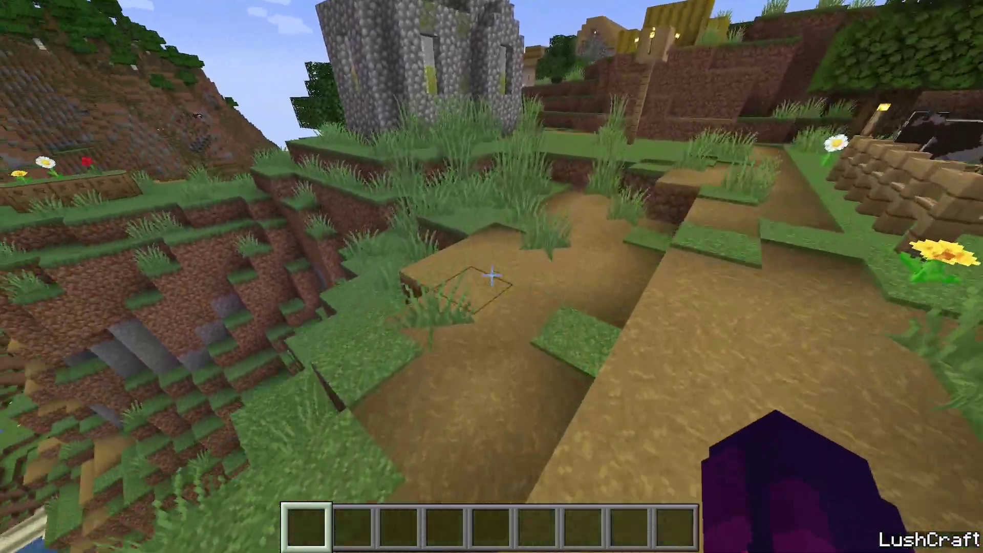
- Review the selected resource packs in the game options and return to the world
{"action": "key", "text": "Escape"}
{"action": "left_click", "coordinate": [352, 345]}
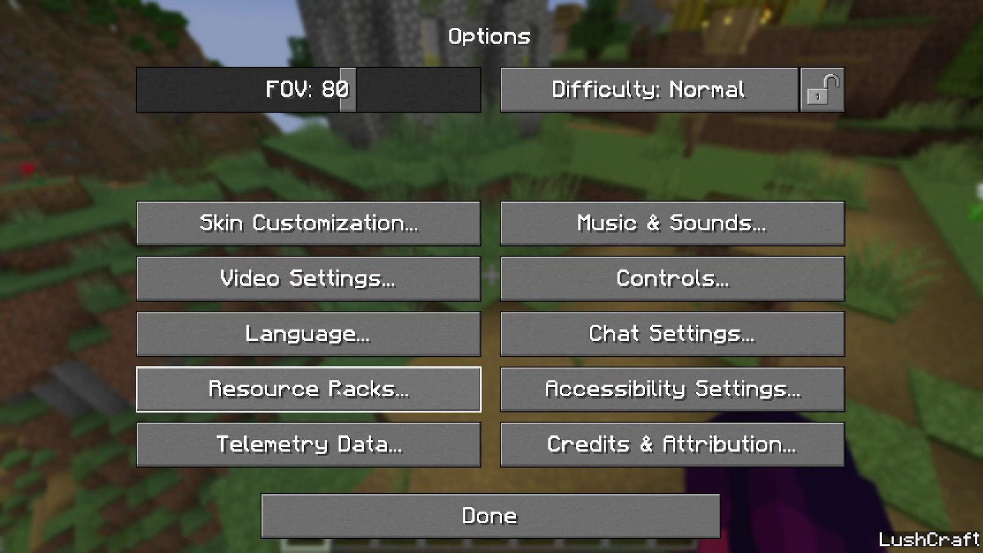
{"action": "left_click", "coordinate": [307, 389]}
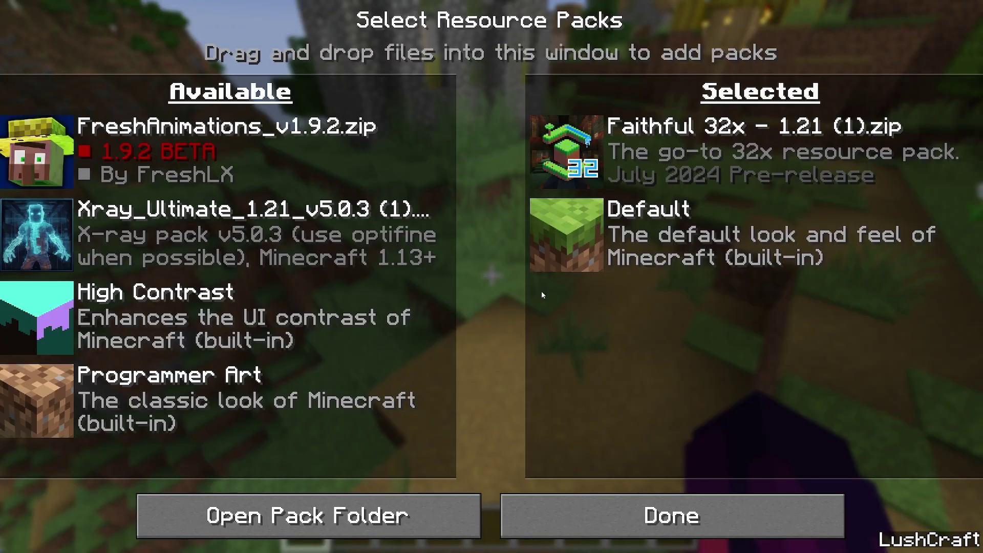
{"action": "left_click", "coordinate": [633, 528]}
{"action": "key", "text": "Escape"}
{"action": "key", "text": "Escape"}
- Check the game version on the debug overlay, close it, and walk through the village to view the textures
{"action": "key", "text": "F3"}
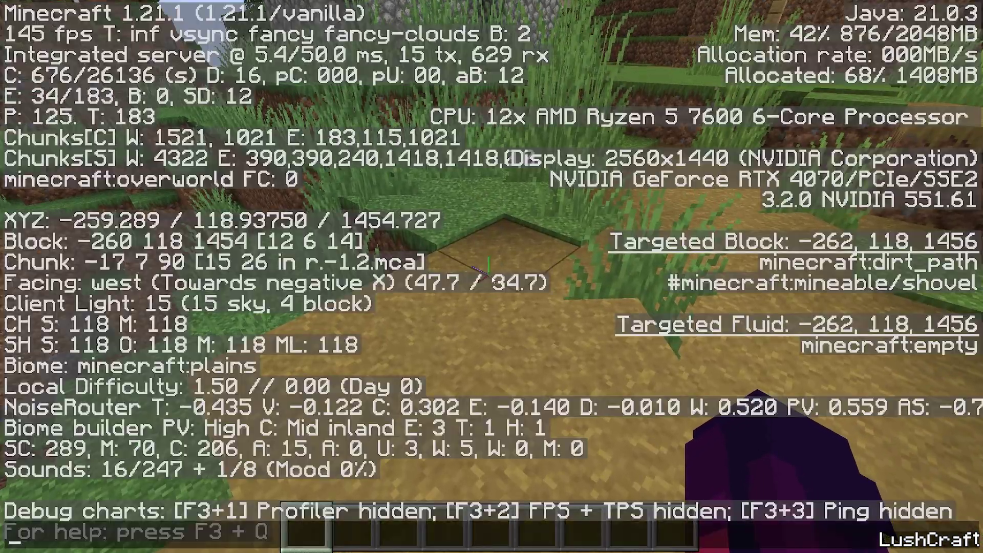
{"action": "key", "text": "Escape"}
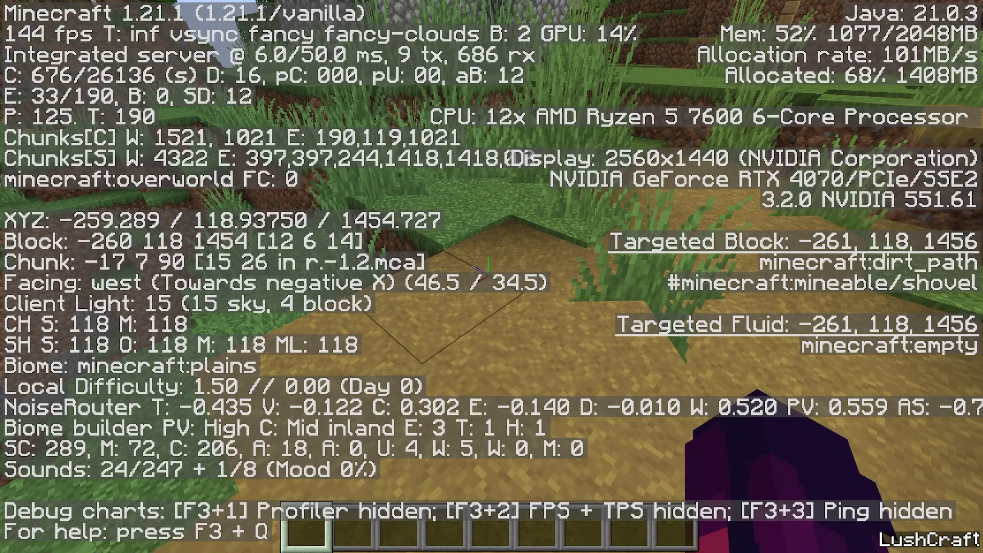
{"action": "key", "text": "F3"}
{"action": "key", "text": "w"}
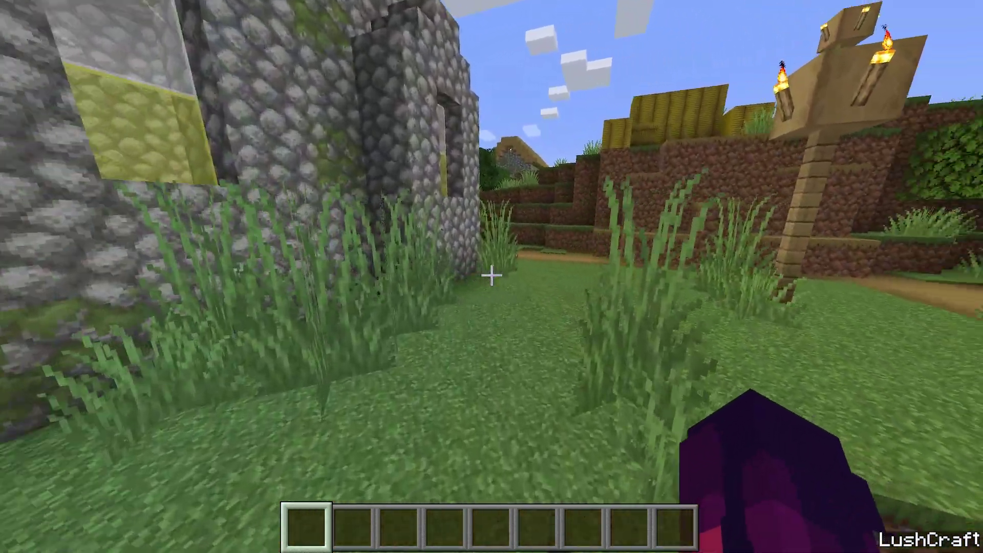
{"action": "key", "text": "w"}
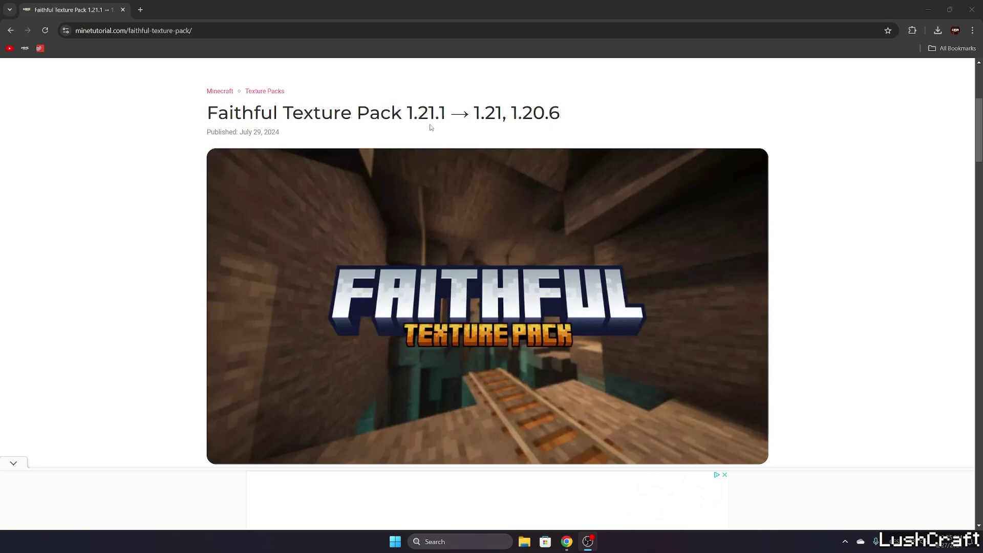
- Find the download links in the Faithful Texture Pack article and open the [1.21.x – 1.20.x] Faithful Texture Pack link
{"action": "scroll", "coordinate": [144, 247], "scroll_direction": "down", "scroll_amount": 6}
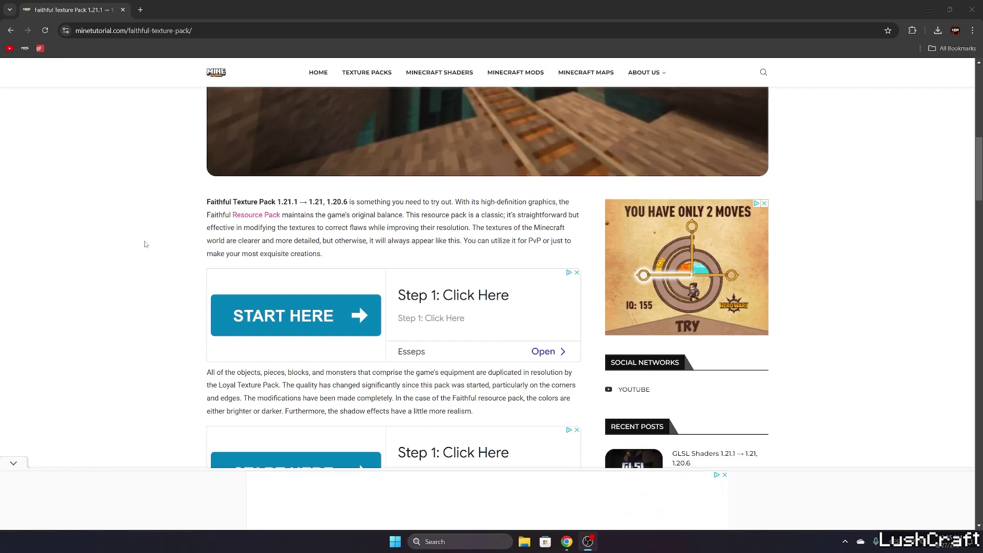
{"action": "scroll", "coordinate": [150, 244], "scroll_direction": "down", "scroll_amount": 12}
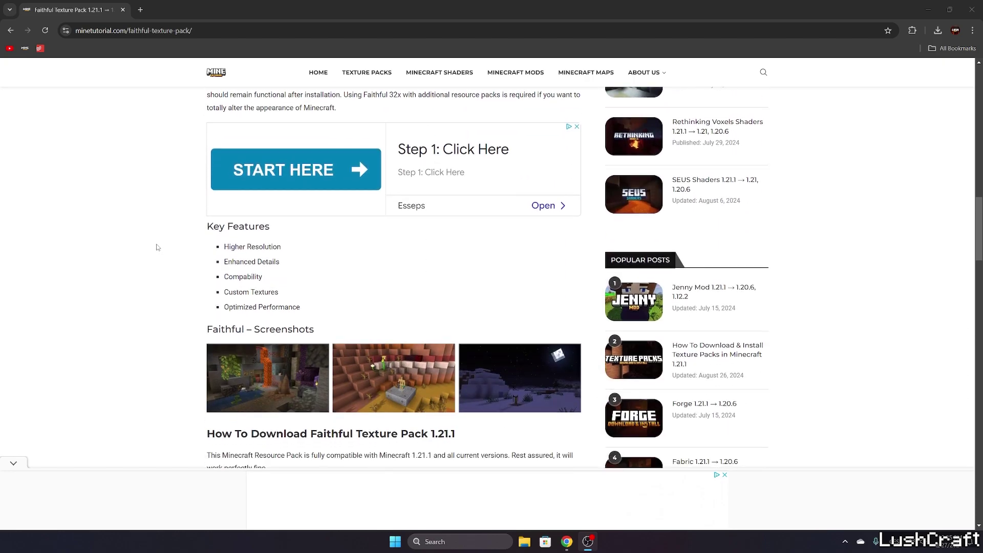
{"action": "scroll", "coordinate": [262, 261], "scroll_direction": "up", "scroll_amount": 3}
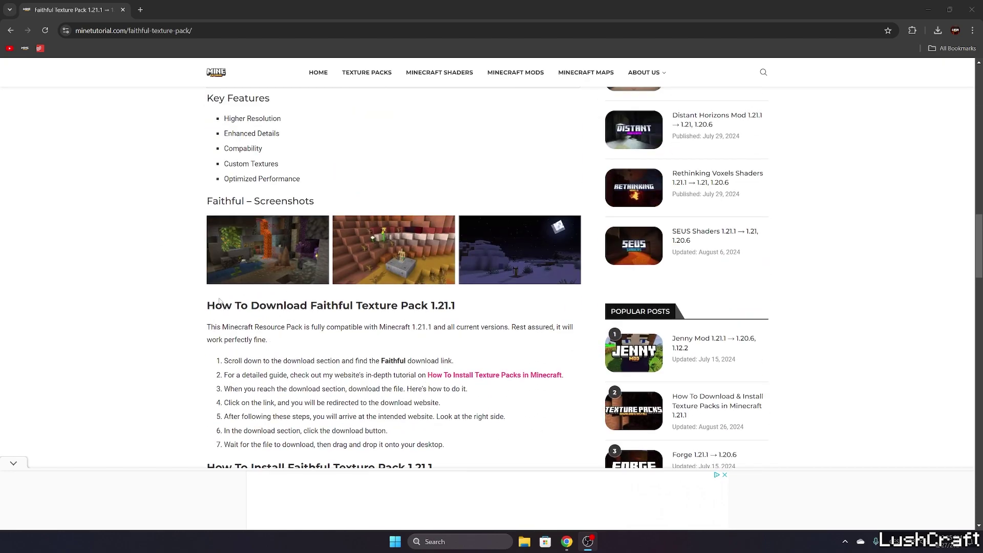
{"action": "scroll", "coordinate": [215, 272], "scroll_direction": "down", "scroll_amount": 6}
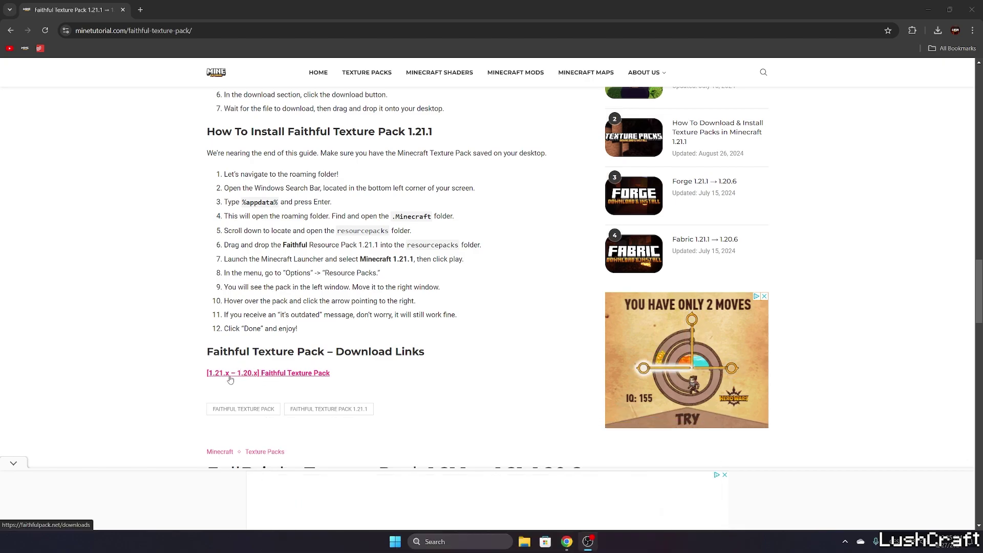
{"action": "left_click", "coordinate": [265, 377]}
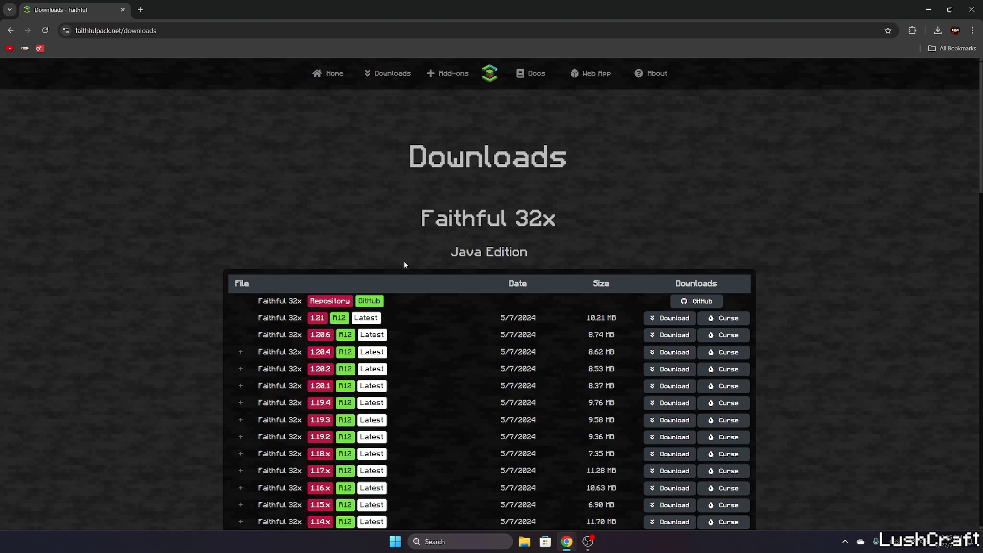
- Compare the Faithful 32x and 64x listings and download the latest Faithful 32x pack for Java Edition 1.21
{"action": "scroll", "coordinate": [287, 307], "scroll_direction": "down", "scroll_amount": 6}
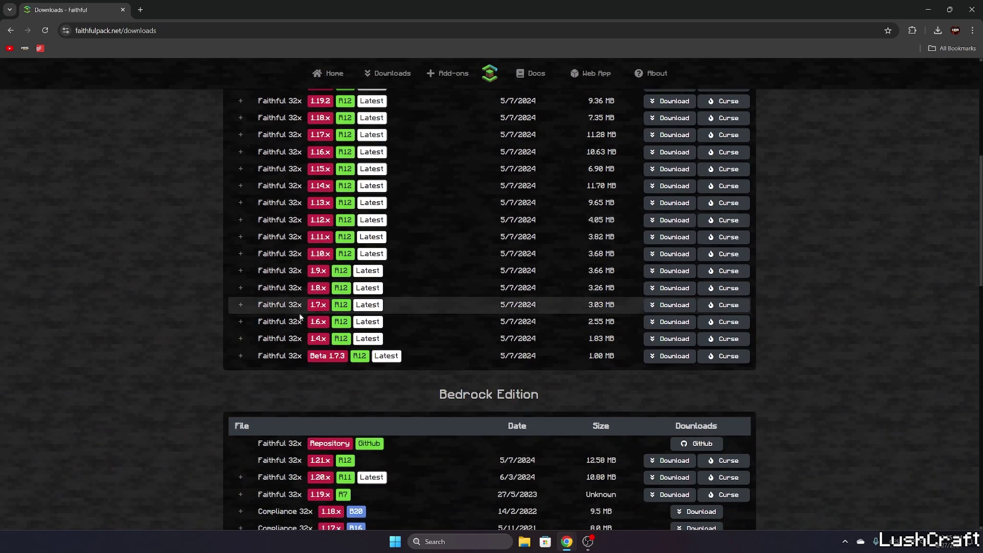
{"action": "scroll", "coordinate": [300, 317], "scroll_direction": "down", "scroll_amount": 8}
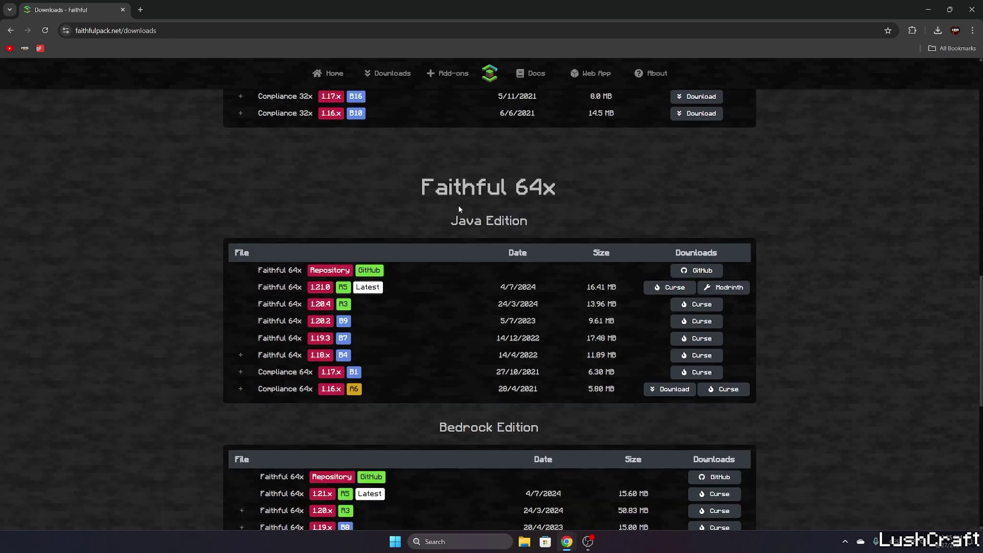
{"action": "scroll", "coordinate": [459, 209], "scroll_direction": "up", "scroll_amount": 15}
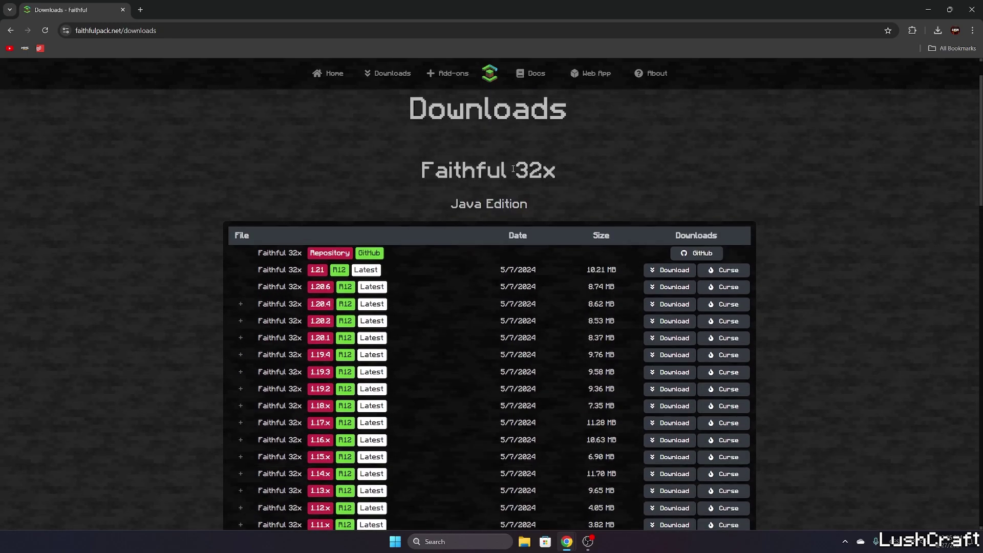
{"action": "scroll", "coordinate": [579, 215], "scroll_direction": "down", "scroll_amount": 20}
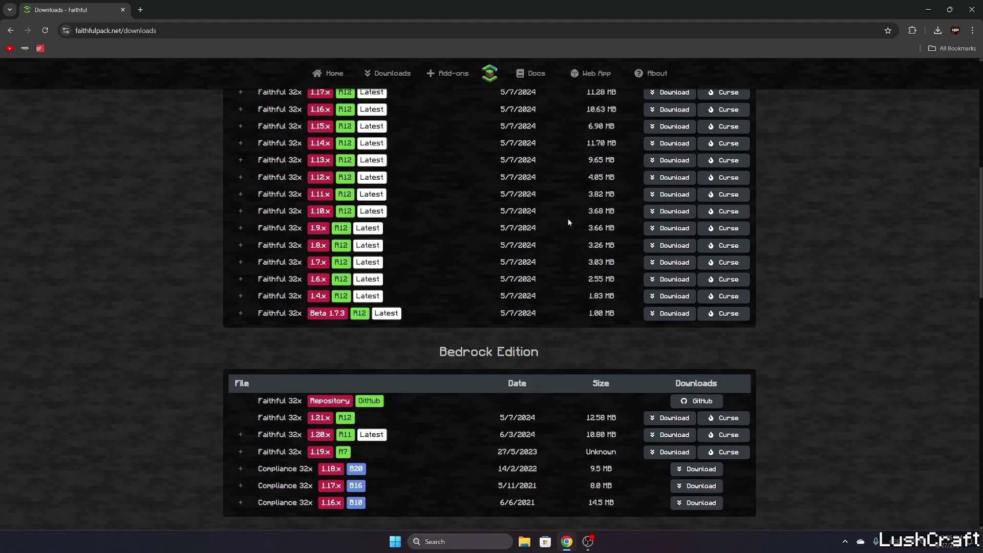
{"action": "scroll", "coordinate": [544, 251], "scroll_direction": "up", "scroll_amount": 15}
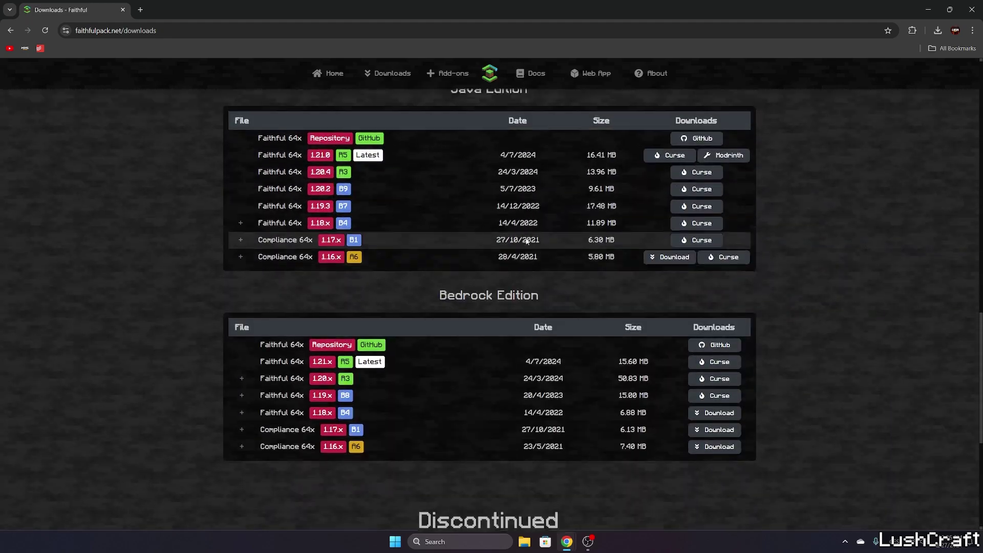
{"action": "scroll", "coordinate": [525, 234], "scroll_direction": "up", "scroll_amount": 5}
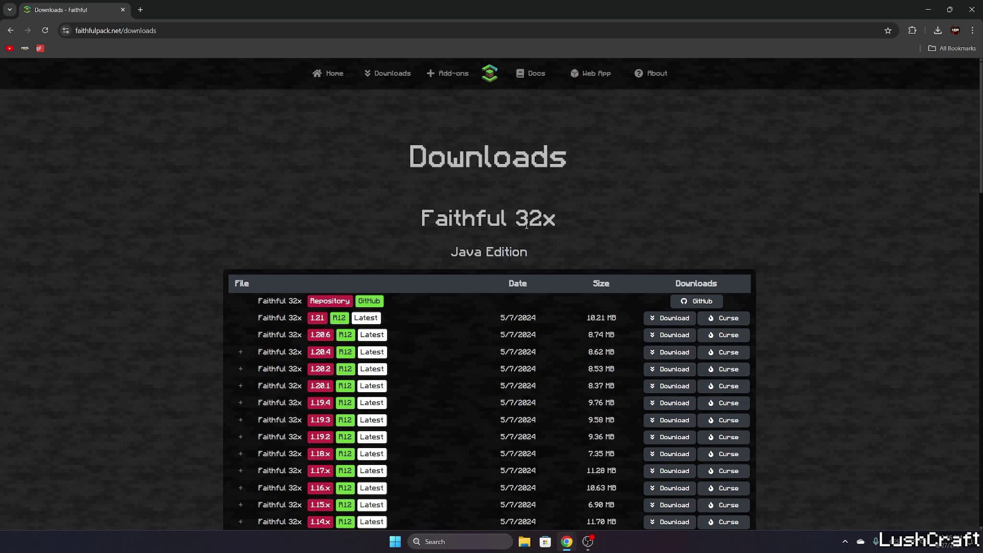
{"action": "scroll", "coordinate": [526, 247], "scroll_direction": "down", "scroll_amount": 2}
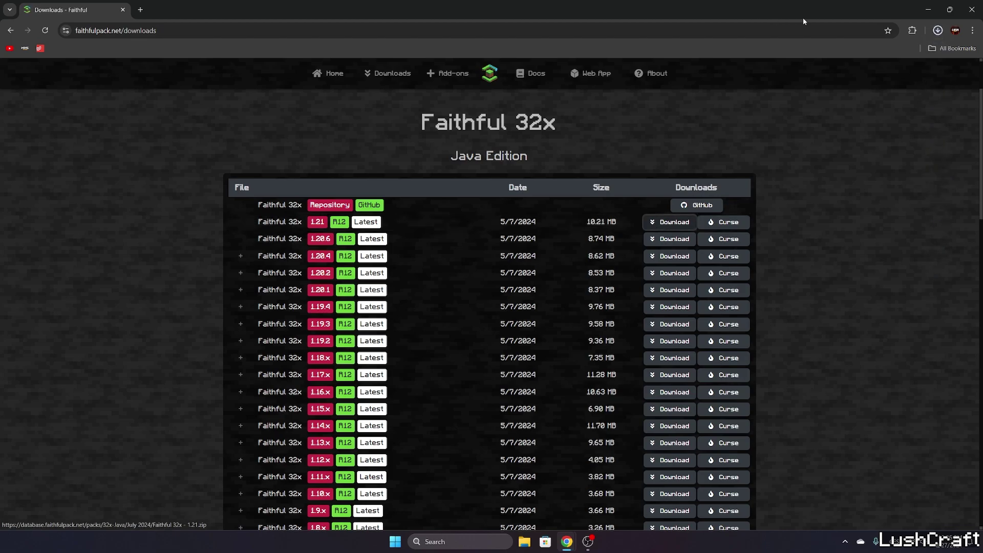
- Move the downloaded Faithful 32x zip out of the browser's downloads onto an open area of the desktop
{"action": "left_click", "coordinate": [937, 31]}
{"action": "double_click", "coordinate": [821, 12]}
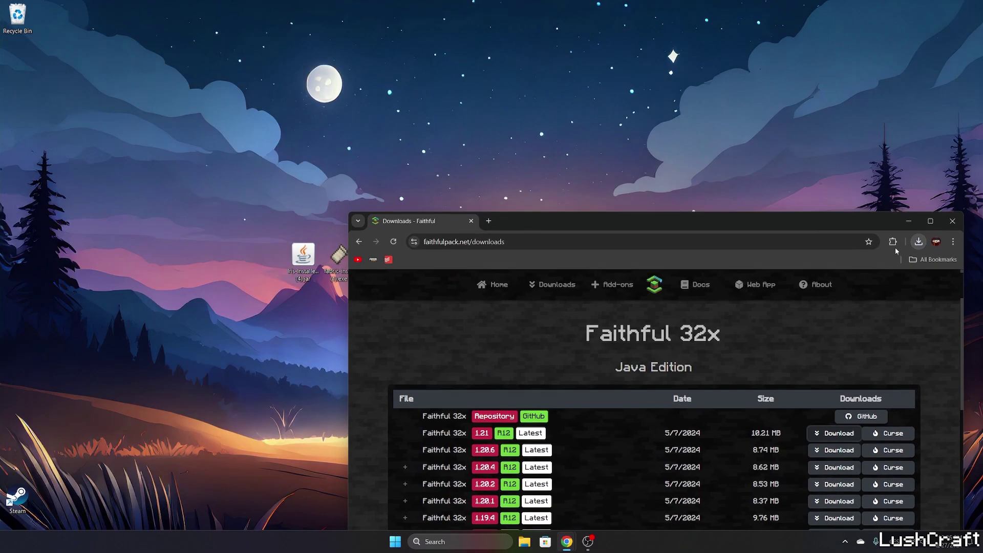
{"action": "left_click", "coordinate": [919, 241]}
{"action": "left_click_drag", "start_coordinate": [835, 285], "coordinate": [322, 128]}
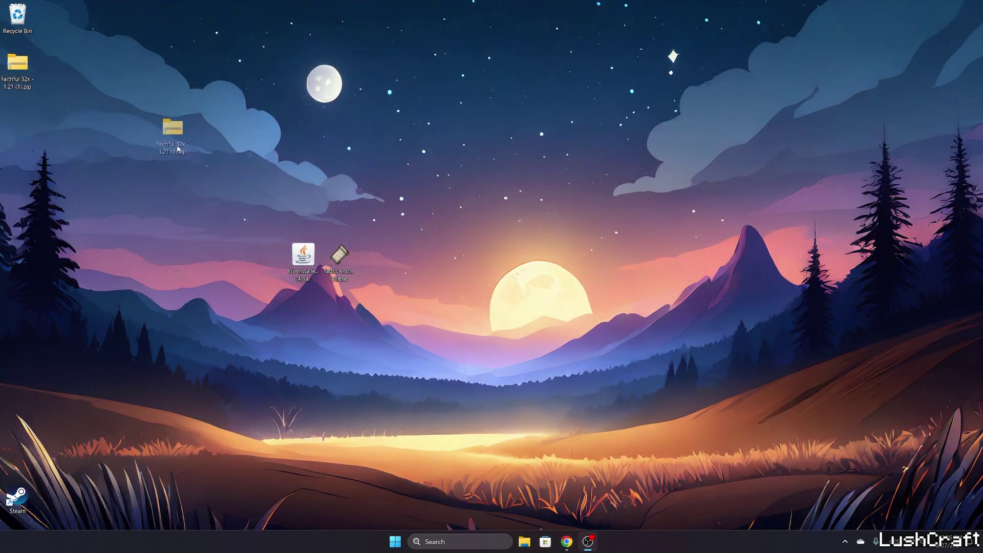
{"action": "left_click_drag", "start_coordinate": [178, 149], "coordinate": [426, 233]}
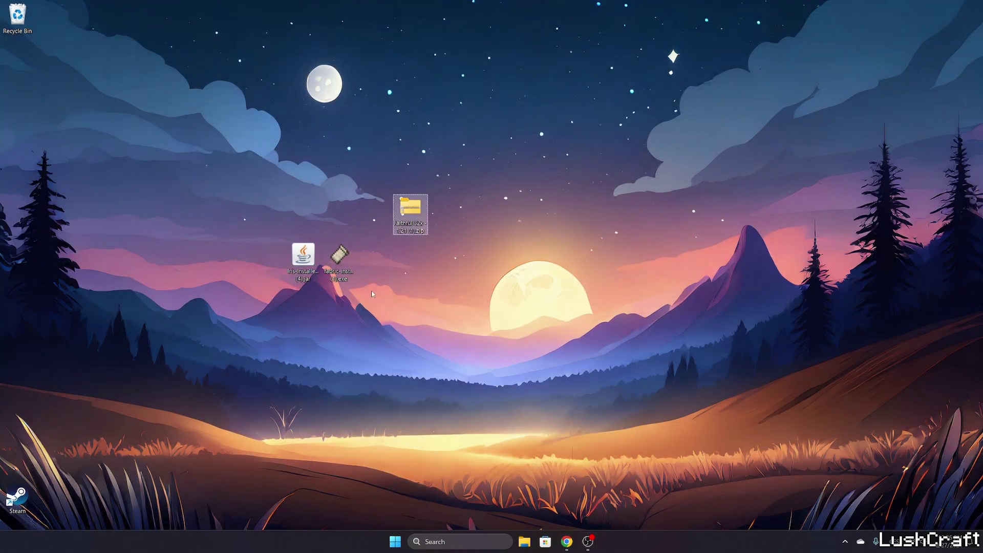
- Delete the two installer files from the desktop and reposition the Faithful 32x zip near where they were
{"action": "left_click_drag", "start_coordinate": [366, 238], "coordinate": [294, 276]}
{"action": "left_click_drag", "start_coordinate": [310, 259], "coordinate": [21, 22]}
{"action": "left_click_drag", "start_coordinate": [400, 221], "coordinate": [364, 270]}
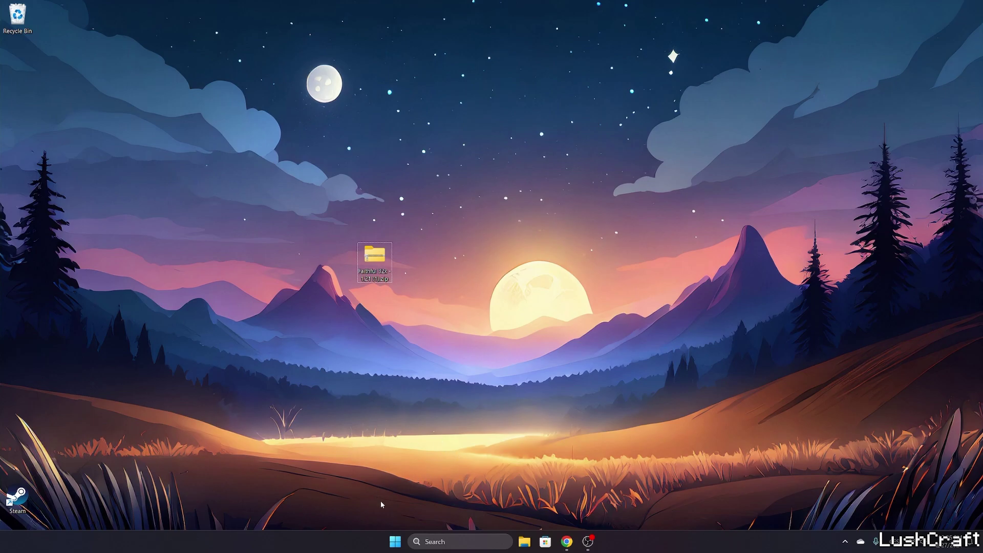
- Open the %appdata% folder beside the zip file and go to the resourcepacks folder inside .minecraft
{"action": "left_click", "coordinate": [420, 539]}
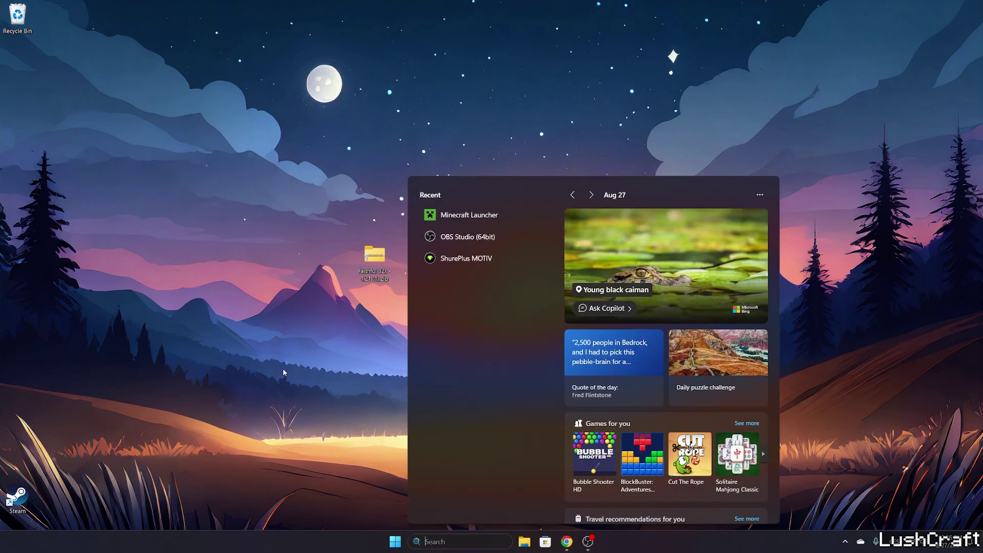
{"action": "type", "text": "%appdata%"}
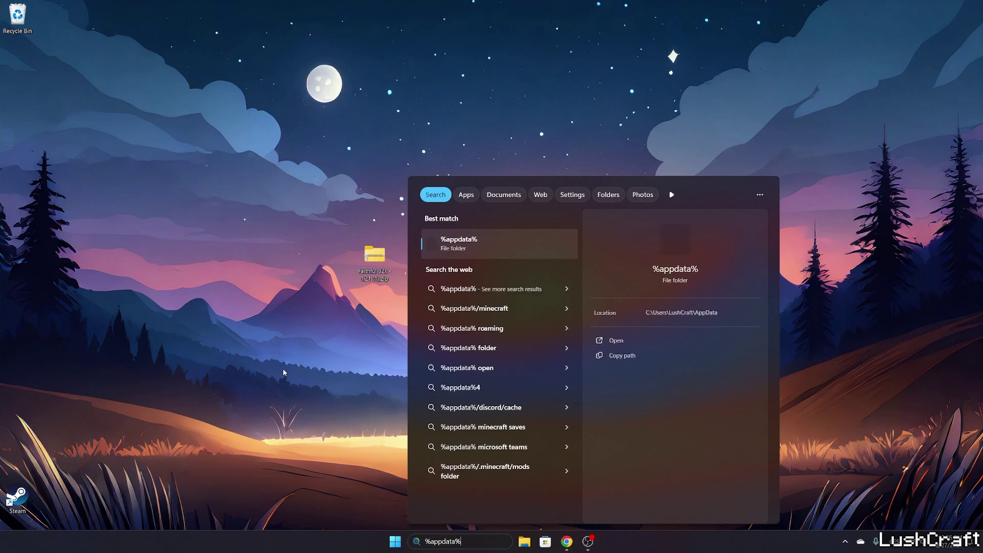
{"action": "key", "text": "Return"}
{"action": "left_click_drag", "start_coordinate": [455, 112], "coordinate": [600, 134]}
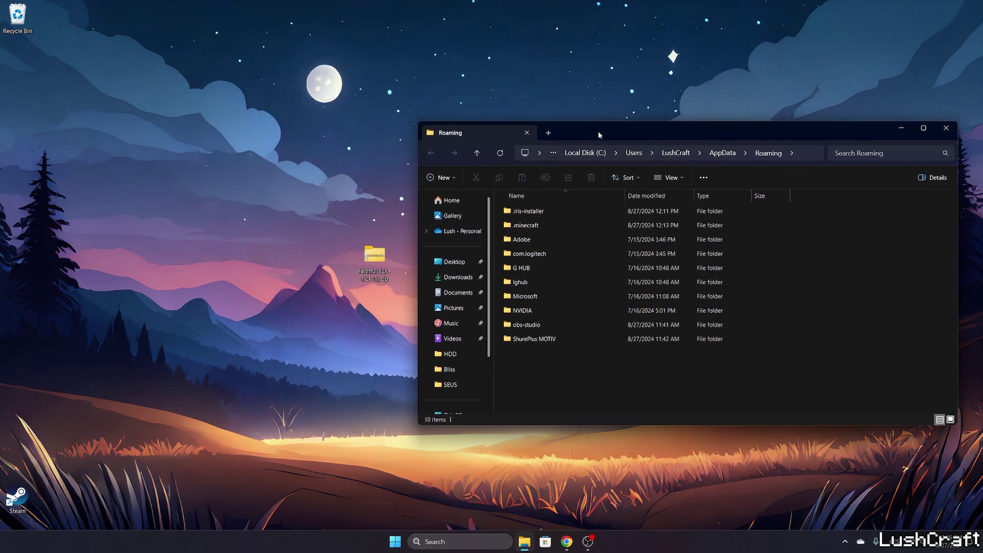
{"action": "double_click", "coordinate": [534, 228]}
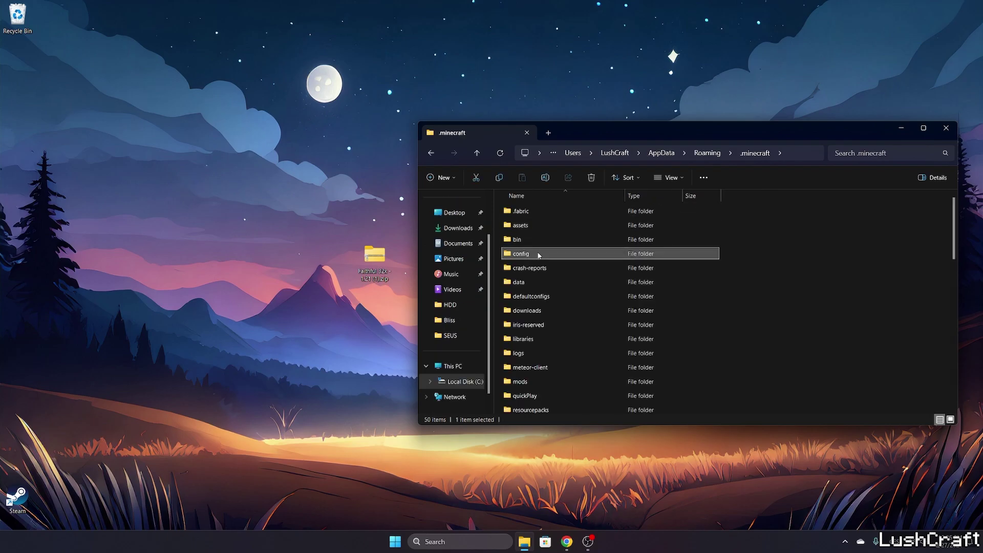
{"action": "key", "text": "r"}
{"action": "double_click", "coordinate": [532, 213]}
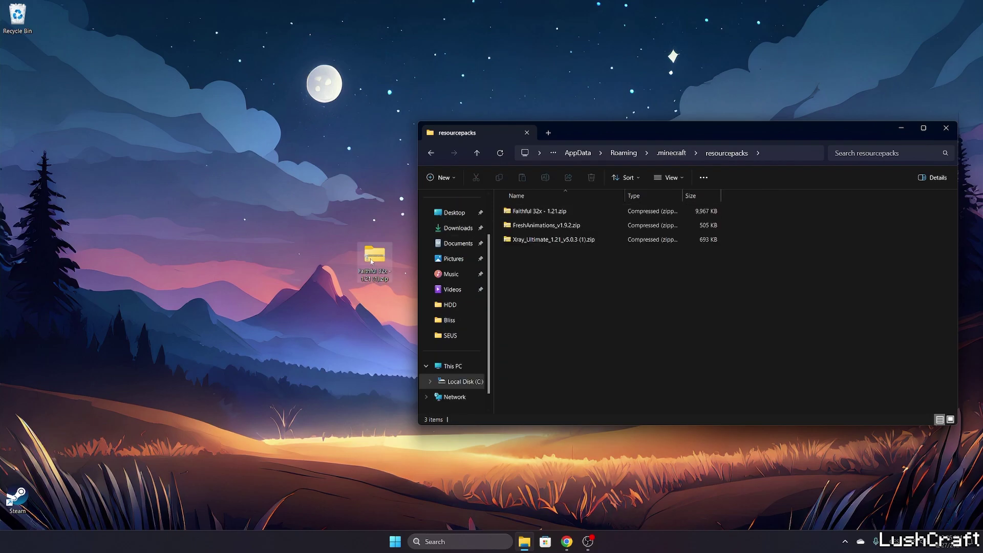
- Delete the existing Faithful 32x - 1.21.zip from the resourcepacks folder
{"action": "left_click", "coordinate": [371, 262]}
{"action": "left_click", "coordinate": [536, 211]}
{"action": "key", "text": "Delete"}
- Move Faithful 32x - 1.21 (1).zip from the desktop into the resourcepacks folder and close the folder window
{"action": "left_click", "coordinate": [380, 239]}
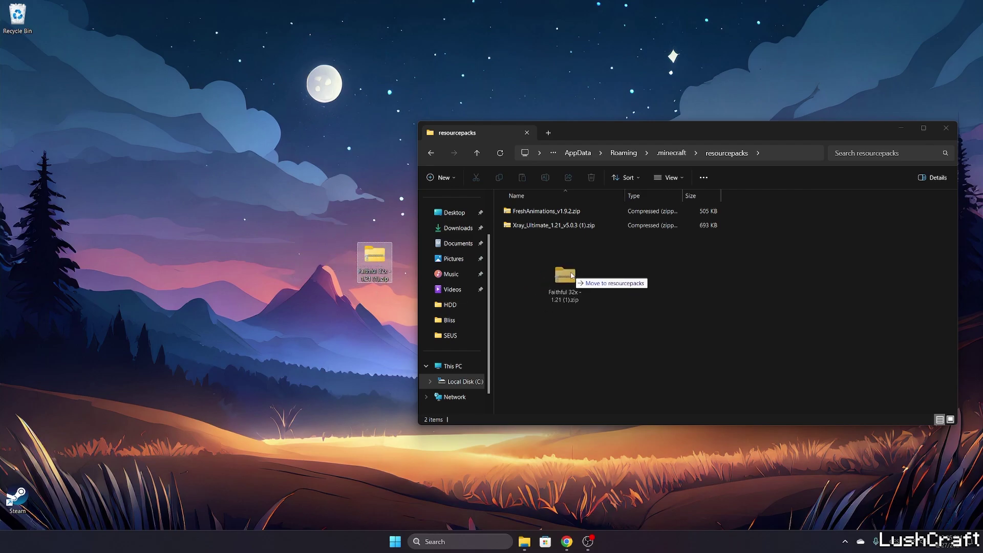
{"action": "left_click_drag", "start_coordinate": [572, 275], "coordinate": [563, 269]}
{"action": "left_click", "coordinate": [543, 250]}
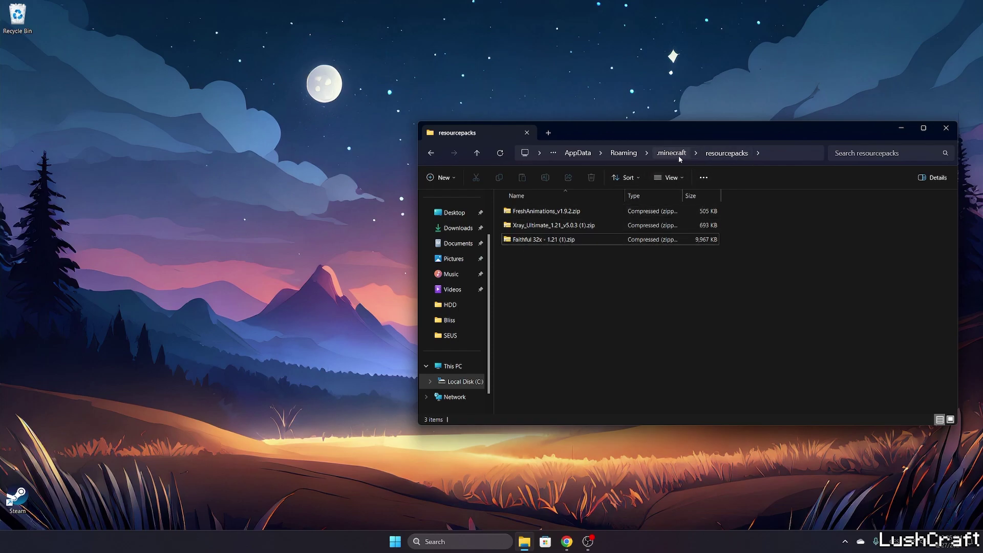
{"action": "left_click_drag", "start_coordinate": [650, 131], "coordinate": [540, 124]}
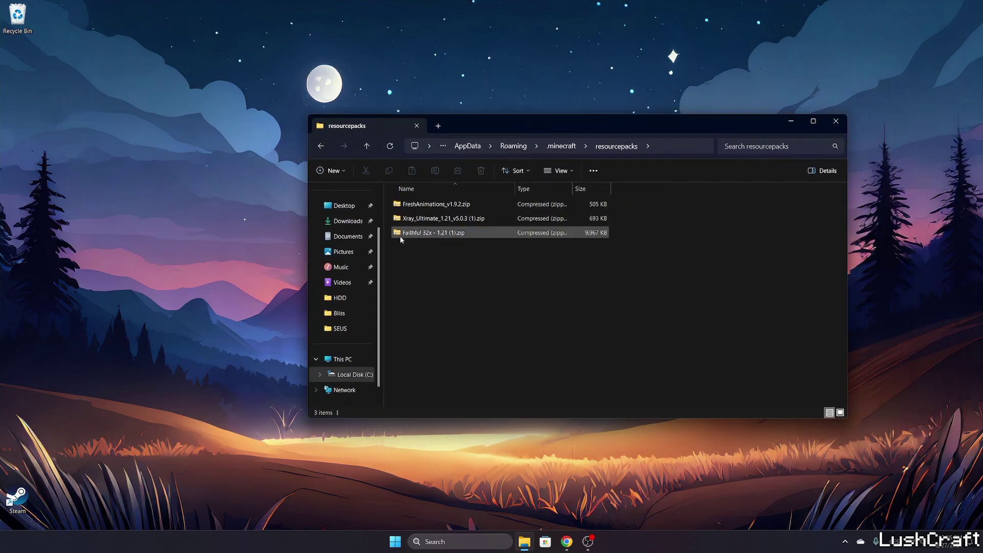
{"action": "left_click", "coordinate": [836, 122]}
- Search Windows for "Minec" and start the Minecraft Launcher
{"action": "left_click", "coordinate": [436, 541]}
{"action": "type", "text": "M"}
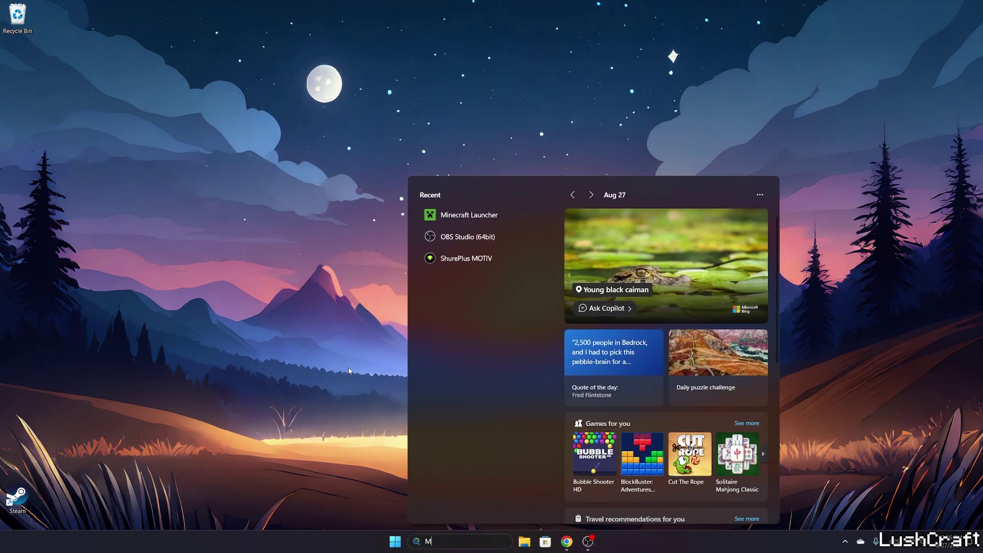
{"action": "type", "text": "inec"}
{"action": "key", "text": "Return"}
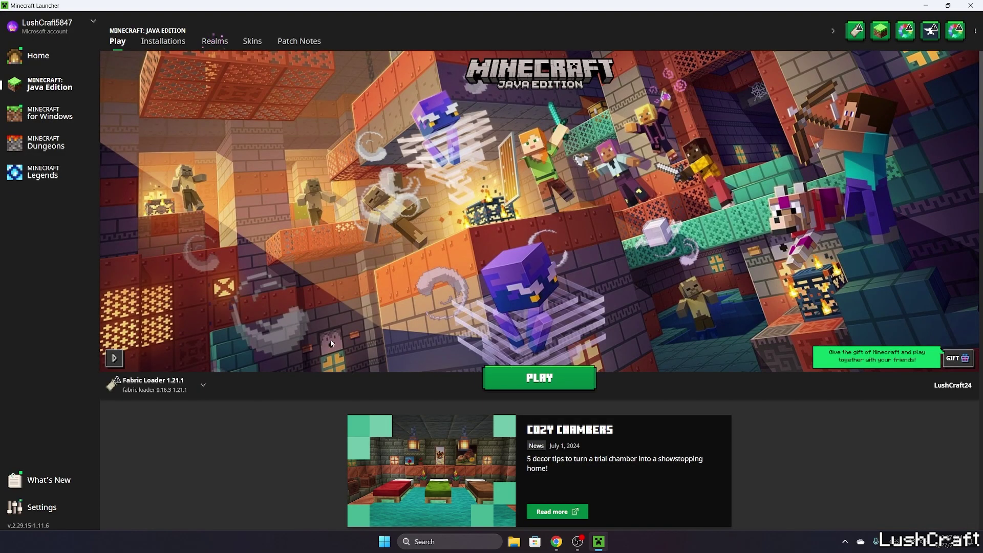
- Choose the Latest release 1.21.1 installation for Java Edition and launch the game
{"action": "left_click", "coordinate": [186, 390]}
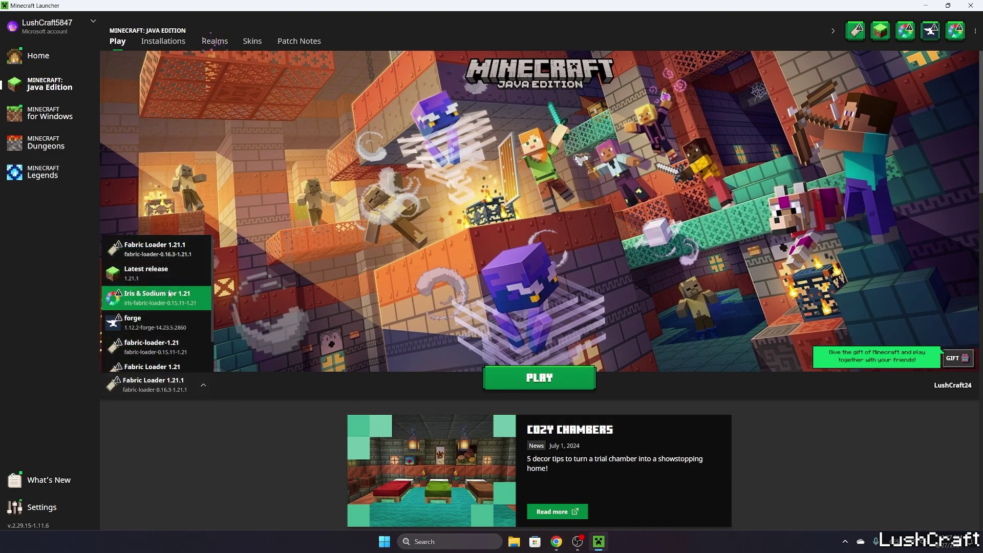
{"action": "left_click", "coordinate": [160, 285]}
{"action": "left_click", "coordinate": [507, 378]}
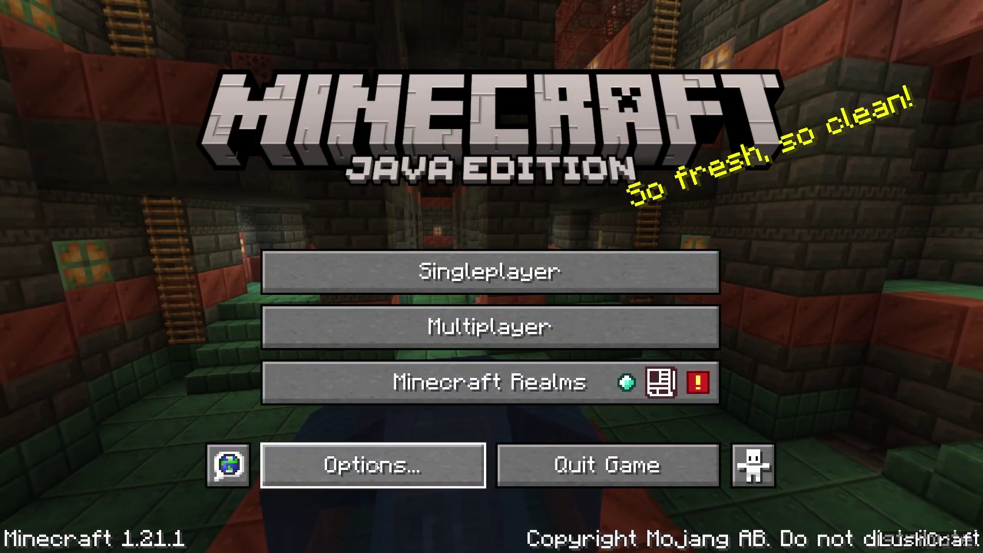
- Enable the Faithful 32x - 1.21 (1).zip resource pack, apply the change and return to the title screen
{"action": "left_click", "coordinate": [338, 458]}
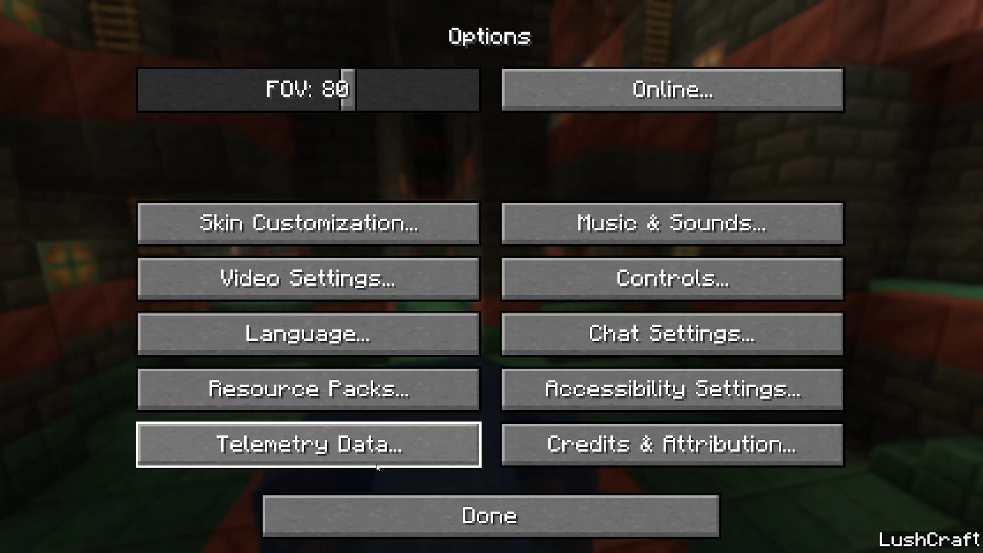
{"action": "left_click", "coordinate": [327, 395]}
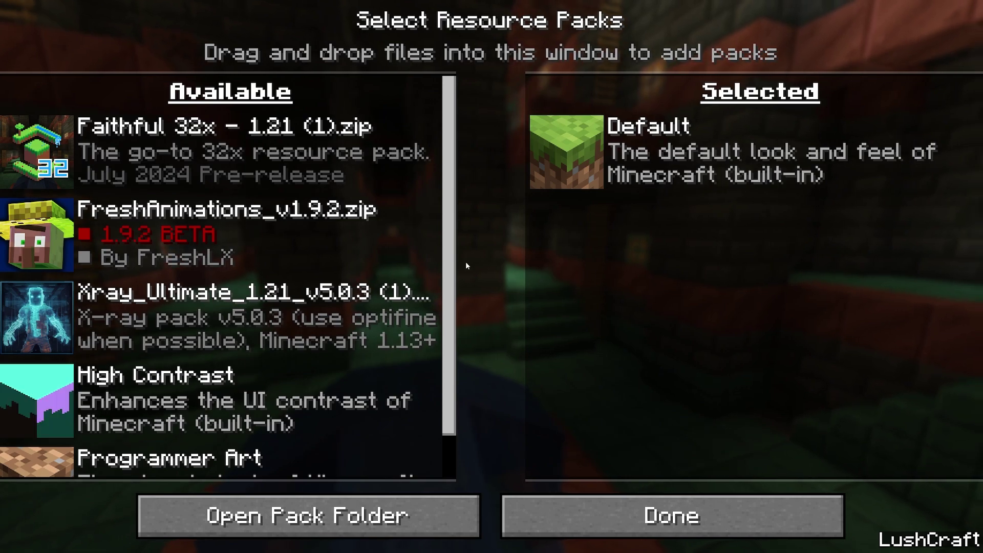
{"action": "left_click", "coordinate": [35, 158]}
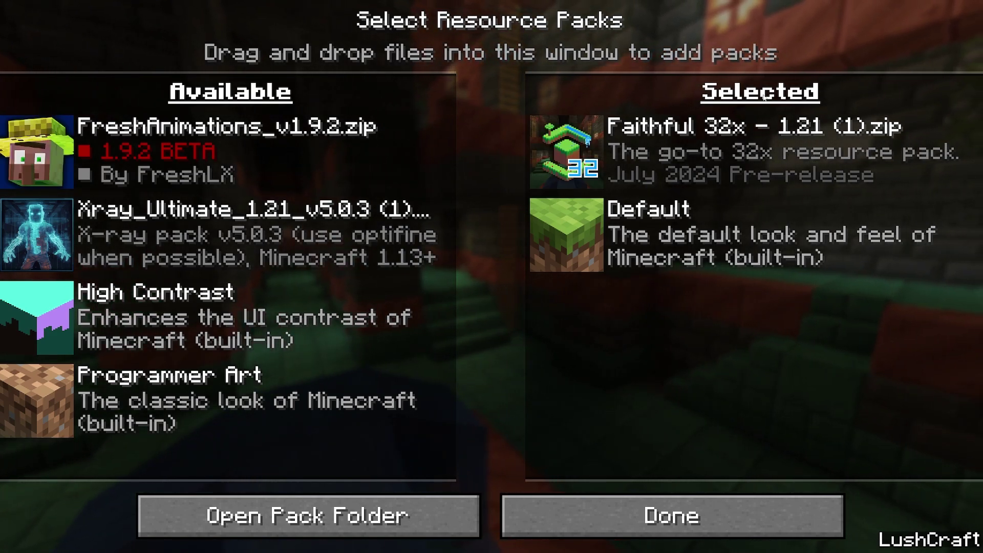
{"action": "mouse_move", "coordinate": [655, 128]}
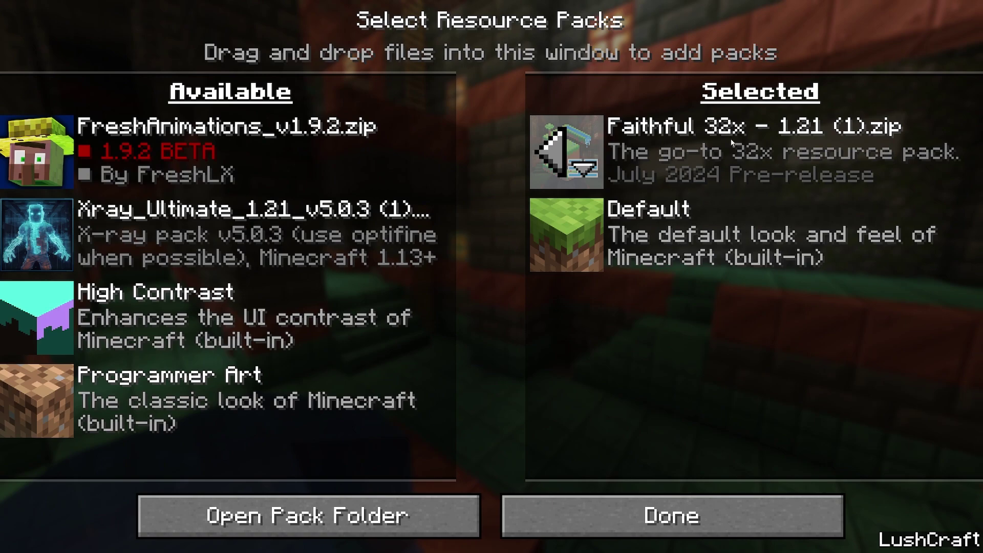
{"action": "left_click", "coordinate": [672, 516]}
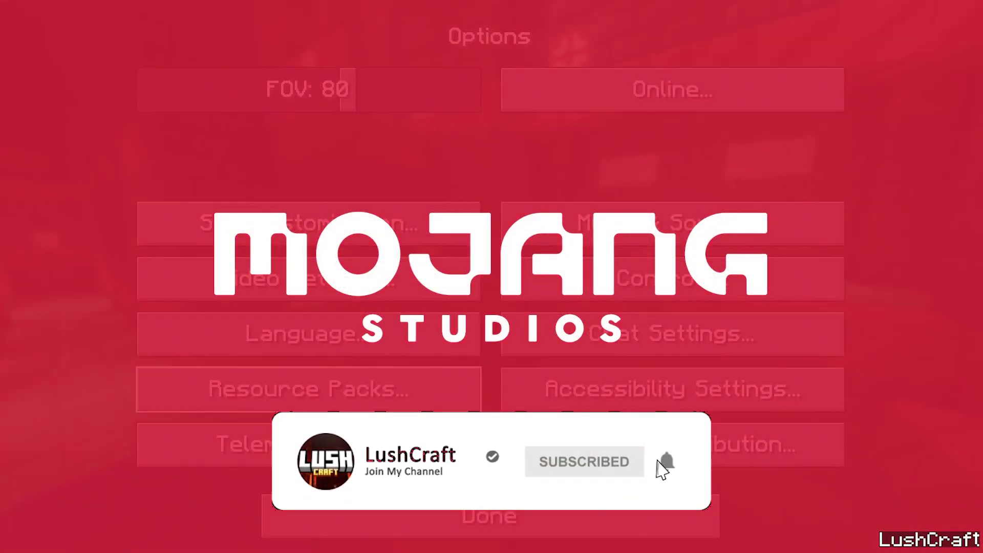
{"action": "key", "text": "Escape"}
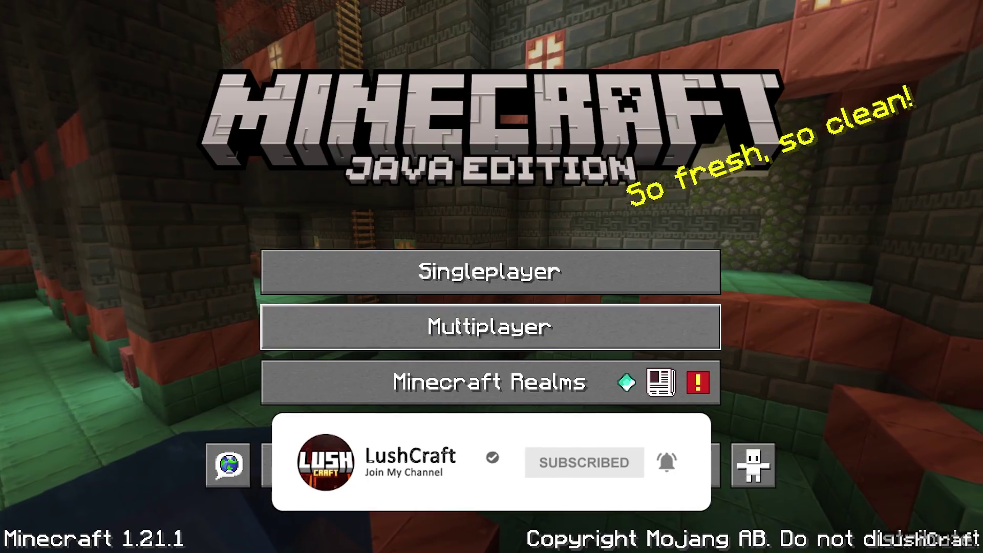
- Load a singleplayer world and examine the pack's textures on the village's cobblestone house, flowers, path and church tower
{"action": "left_click", "coordinate": [451, 284]}
{"action": "double_click", "coordinate": [373, 153]}
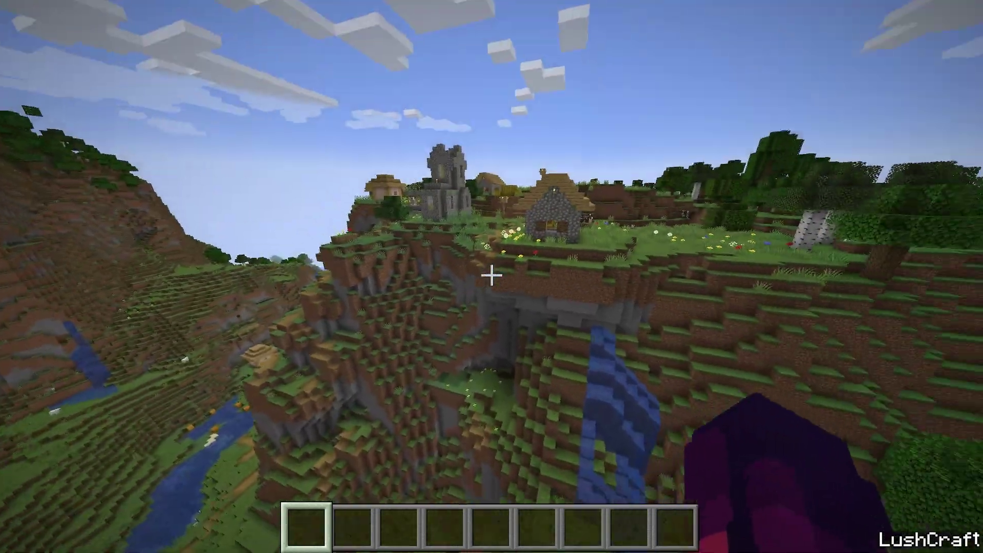
{"action": "key", "text": "w"}
{"action": "key", "text": "w"}
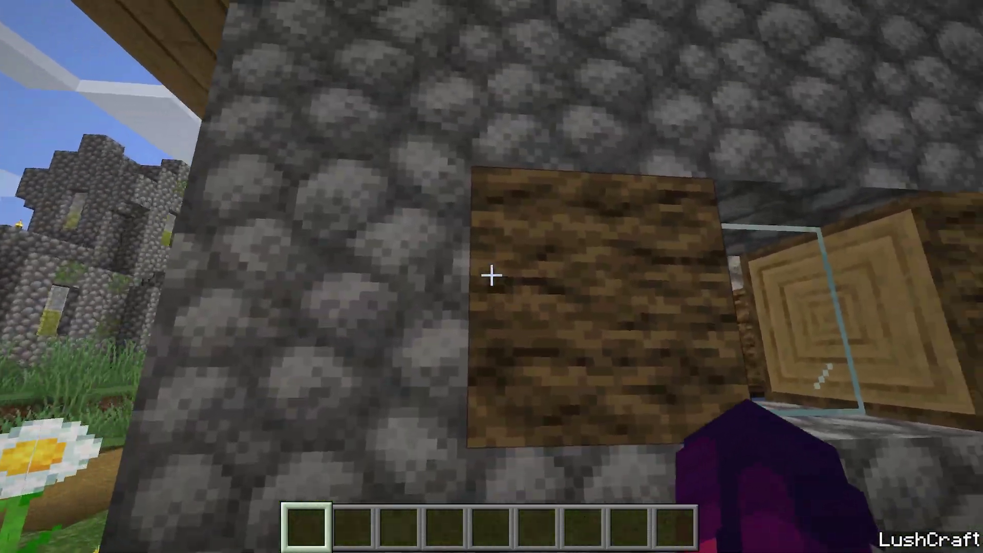
{"action": "key", "text": "w"}
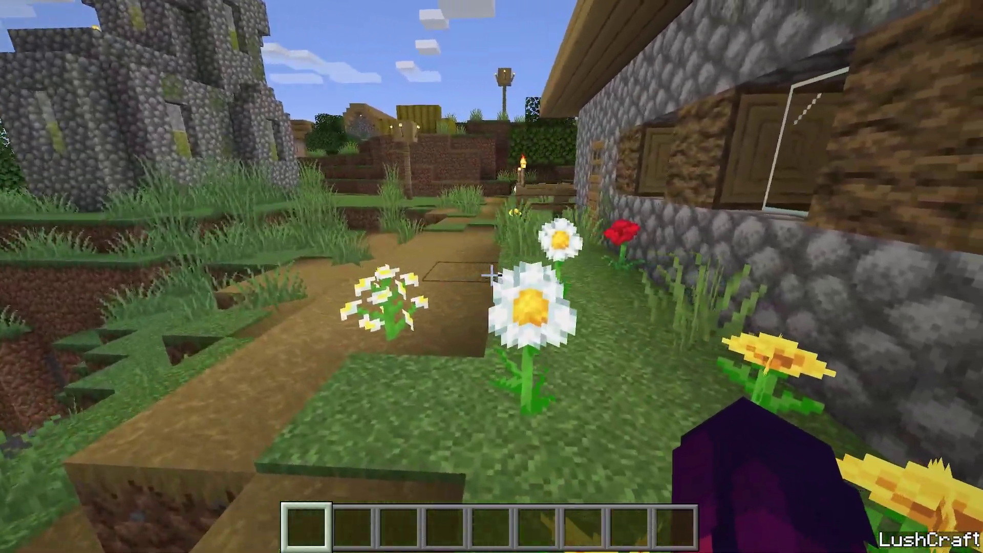
{"action": "key", "text": "w"}
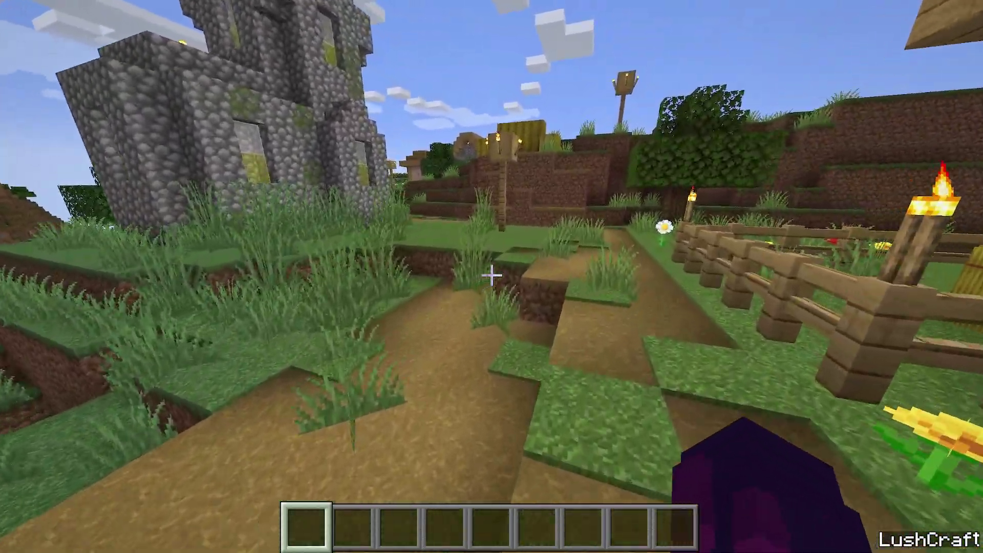
{"action": "key", "text": "w"}
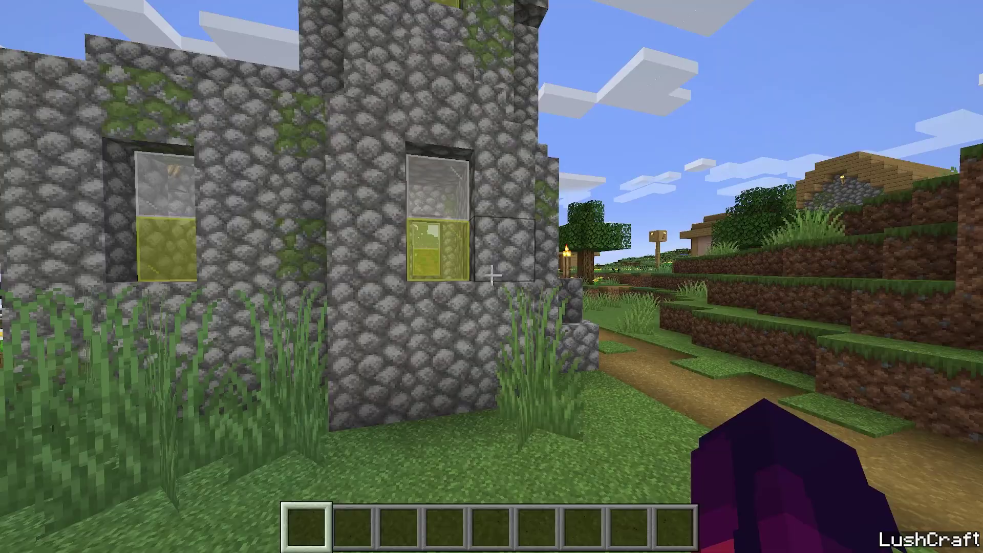
{"action": "key", "text": "s"}
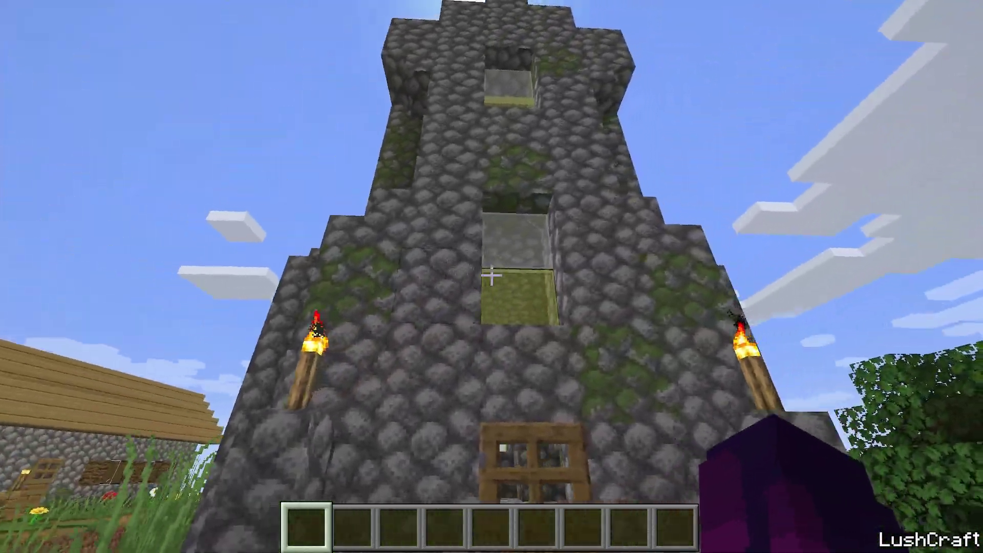
- Climb over the hay bales and follow the path past the animal pen to examine the terrain, house and flower textures
{"action": "key", "text": "w"}
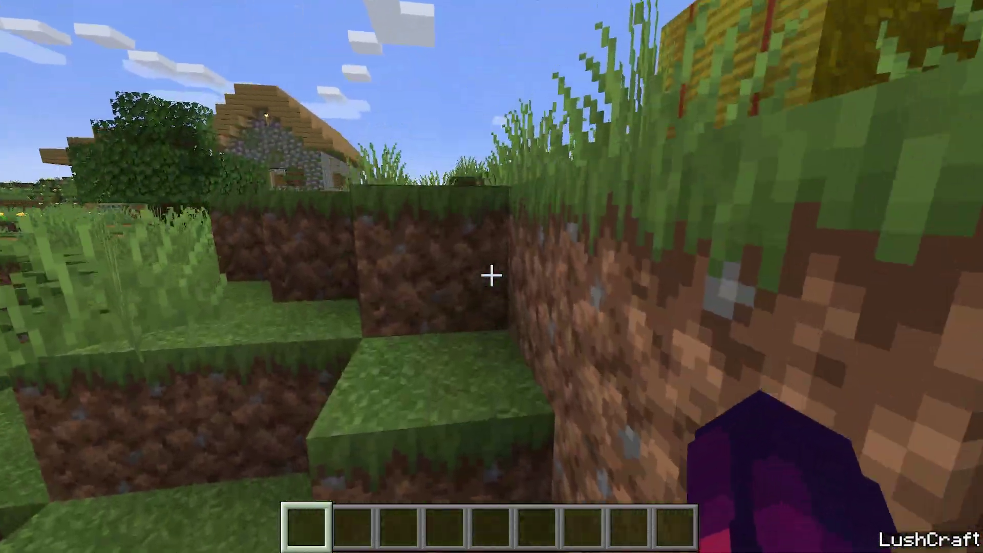
{"action": "key", "text": "w"}
{"action": "key", "text": "space"}
{"action": "key", "text": "space"}
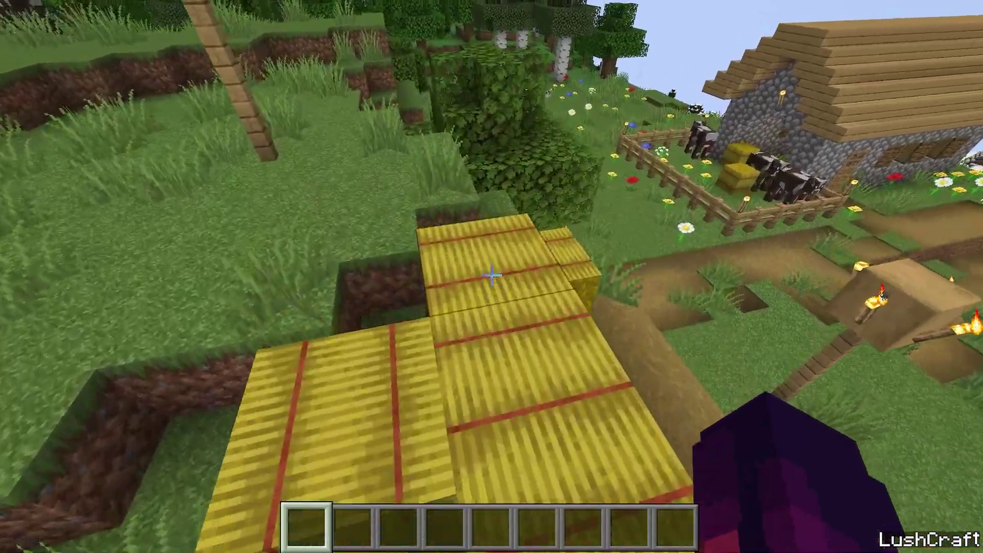
{"action": "key", "text": "w"}
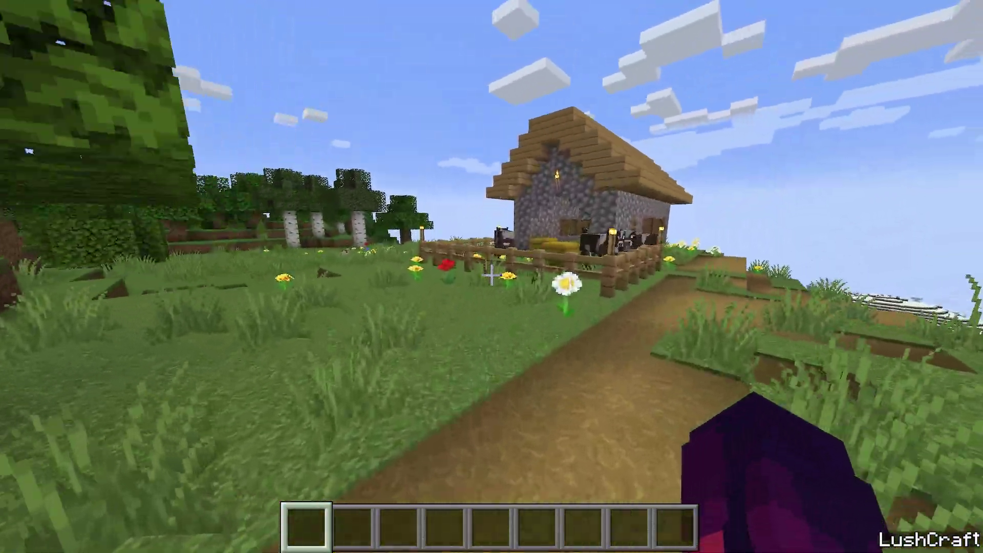
{"action": "key", "text": "w"}
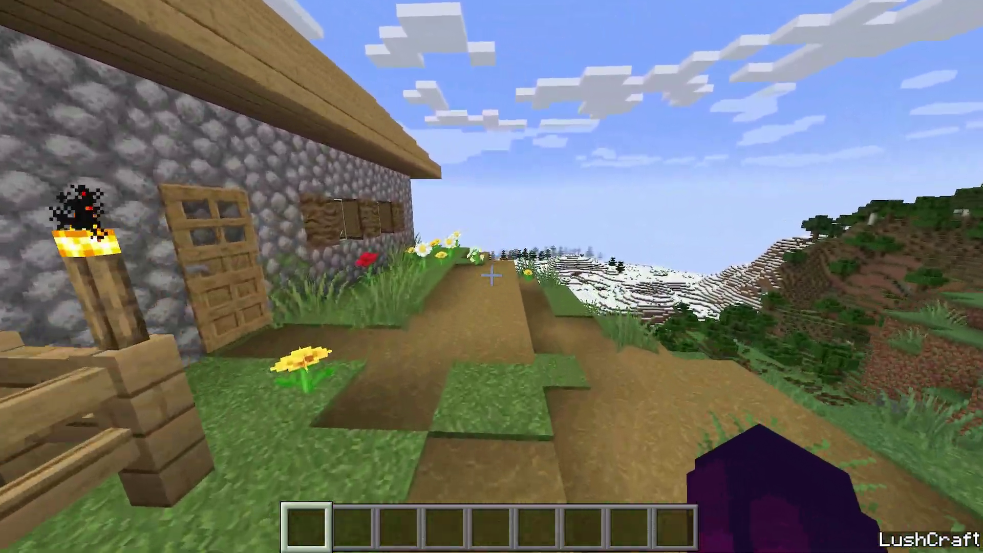
{"action": "key", "text": "w"}
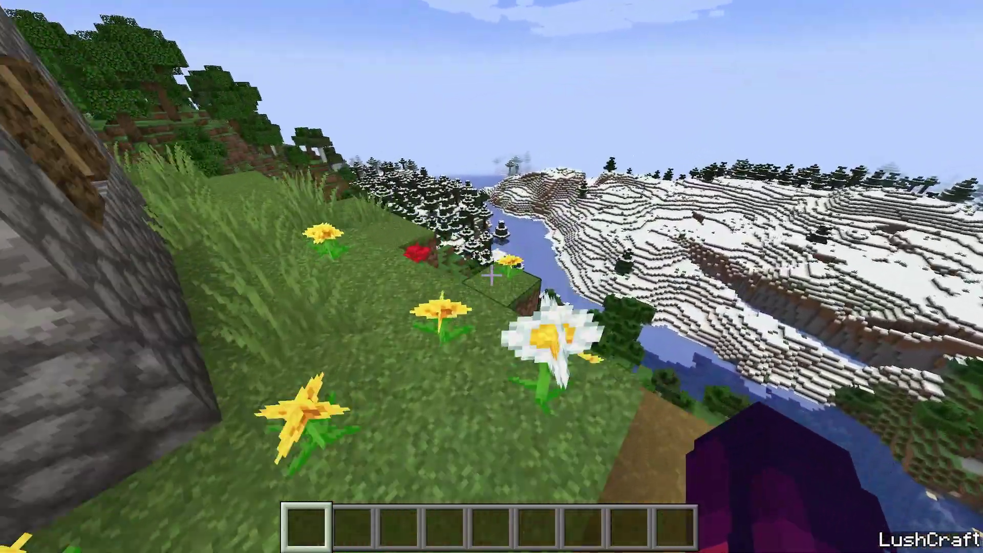